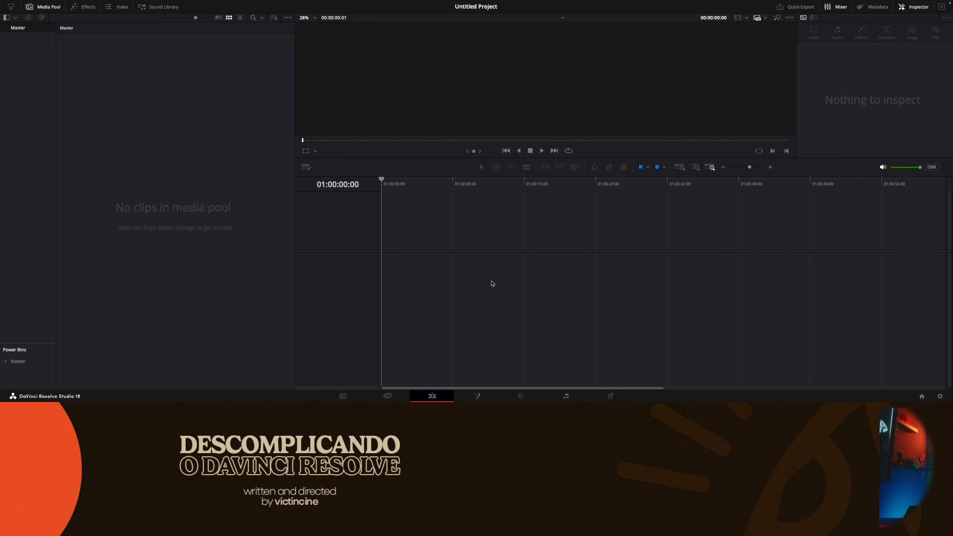
- Hide and show the Media Pool and its bin list again
{"action": "left_click", "coordinate": [52, 7]}
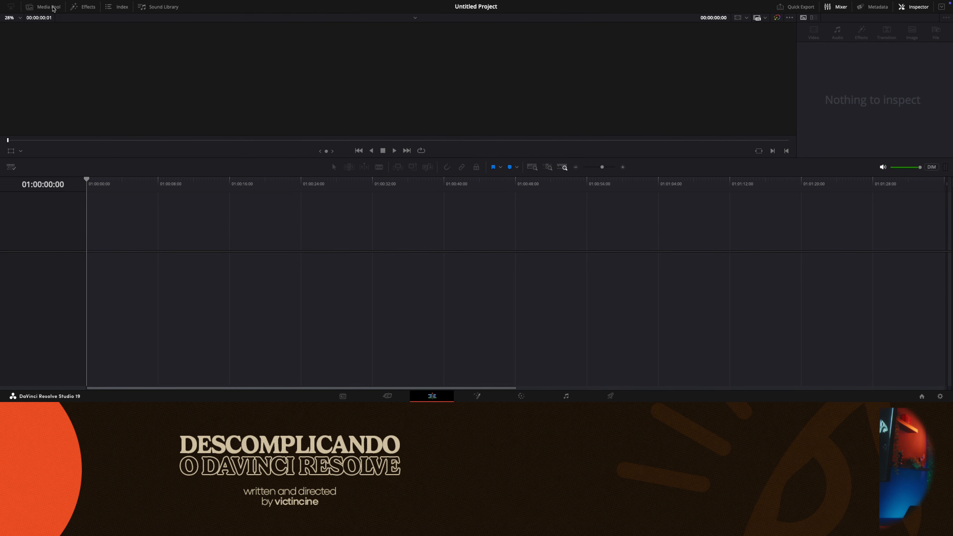
{"action": "left_click", "coordinate": [53, 8]}
{"action": "left_click", "coordinate": [53, 8]}
{"action": "left_click", "coordinate": [54, 7]}
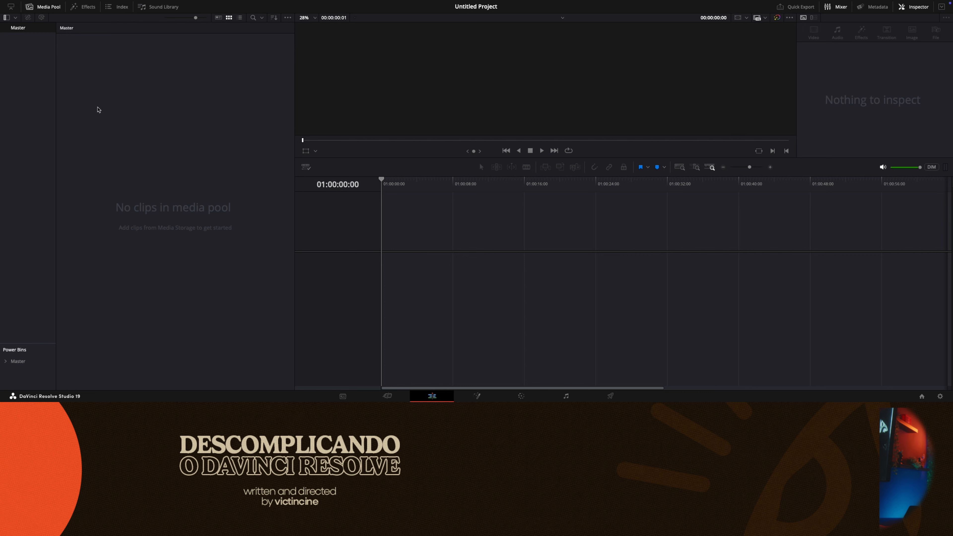
{"action": "left_click_drag", "start_coordinate": [97, 110], "coordinate": [257, 333]}
{"action": "left_click_drag", "start_coordinate": [9, 57], "coordinate": [53, 312]}
{"action": "left_click", "coordinate": [6, 19]}
{"action": "left_click", "coordinate": [5, 19]}
- Import the BRAW clips and the FPV and SONY folders into the Master bin's clip area, keeping the project frame rate
{"action": "right_click", "coordinate": [151, 133]}
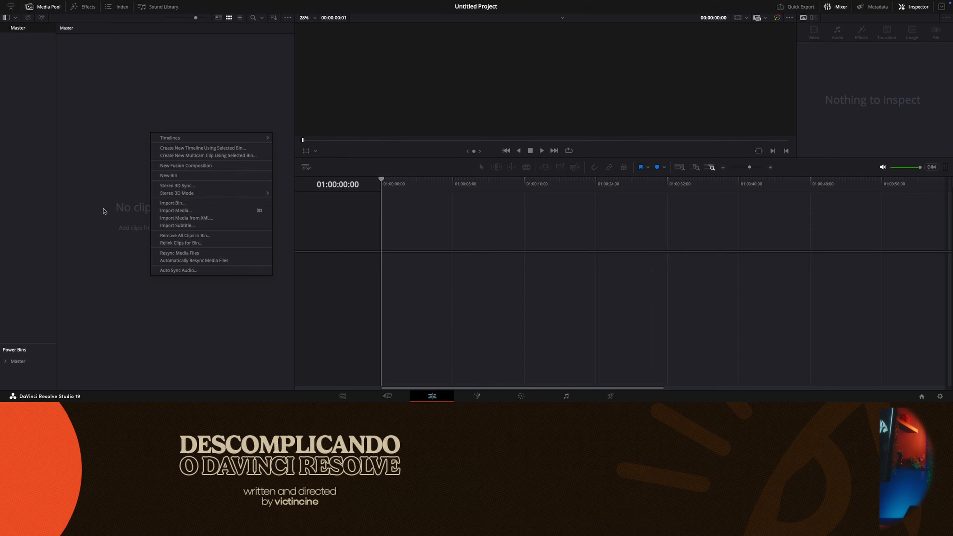
{"action": "left_click", "coordinate": [187, 210]}
{"action": "left_click_drag", "start_coordinate": [675, 400], "coordinate": [187, 286]}
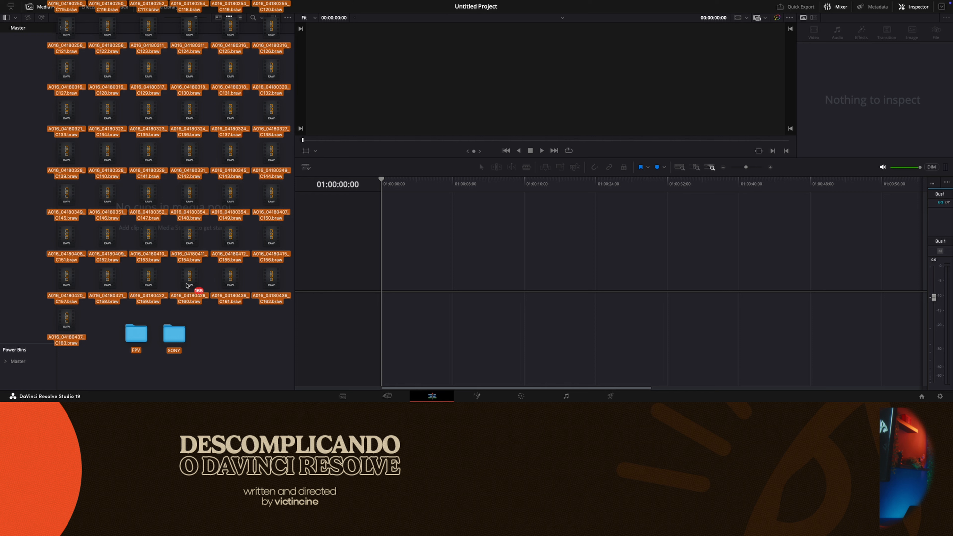
{"action": "left_click_drag", "start_coordinate": [186, 287], "coordinate": [186, 287]}
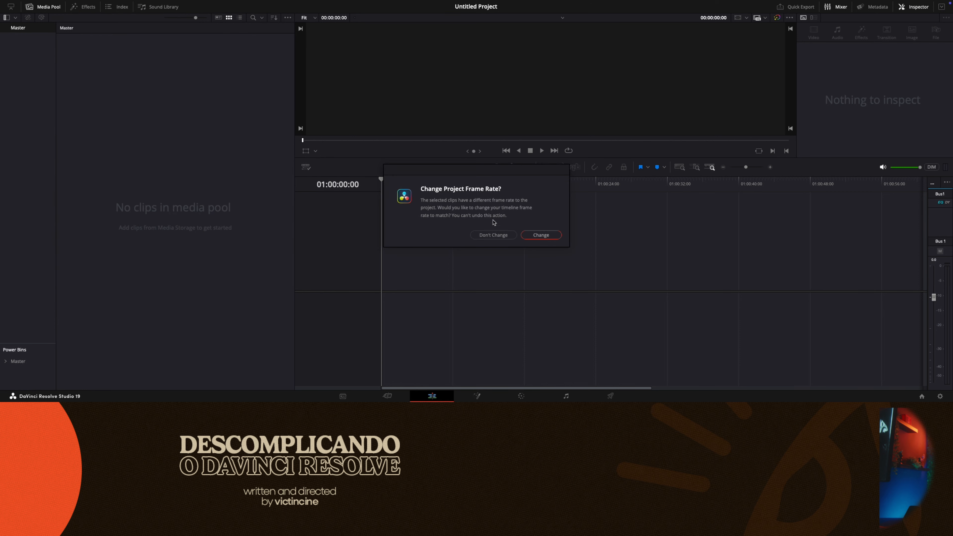
{"action": "left_click", "coordinate": [495, 239]}
- Browse the imported clips in the Master bin and undo their import
{"action": "scroll", "coordinate": [274, 233], "scroll_direction": "down", "scroll_amount": 20}
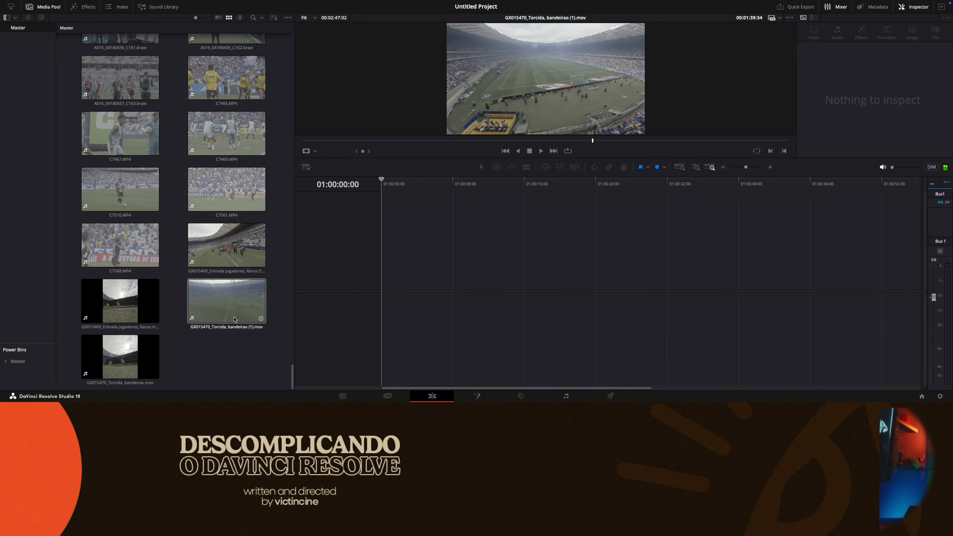
{"action": "scroll", "coordinate": [196, 114], "scroll_direction": "up", "scroll_amount": 6}
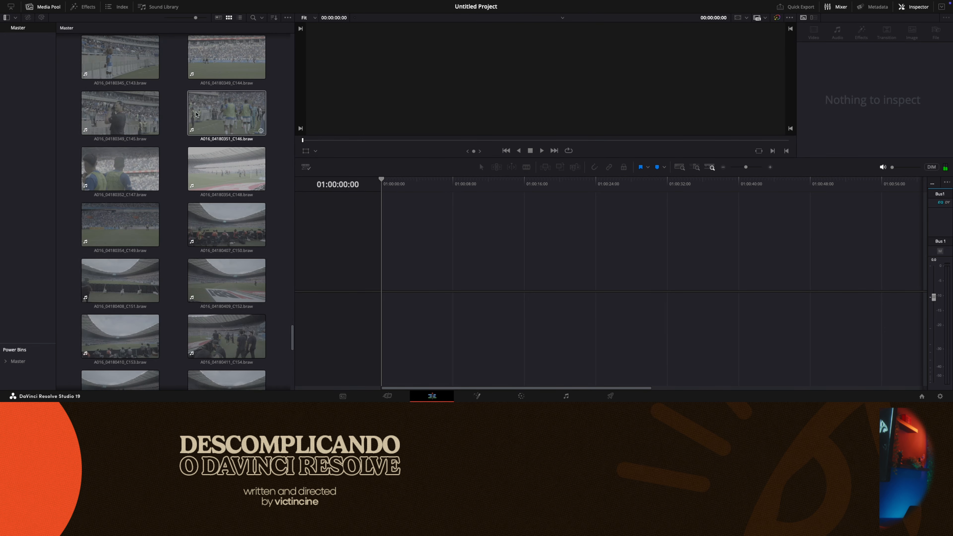
{"action": "scroll", "coordinate": [262, 169], "scroll_direction": "up", "scroll_amount": 20}
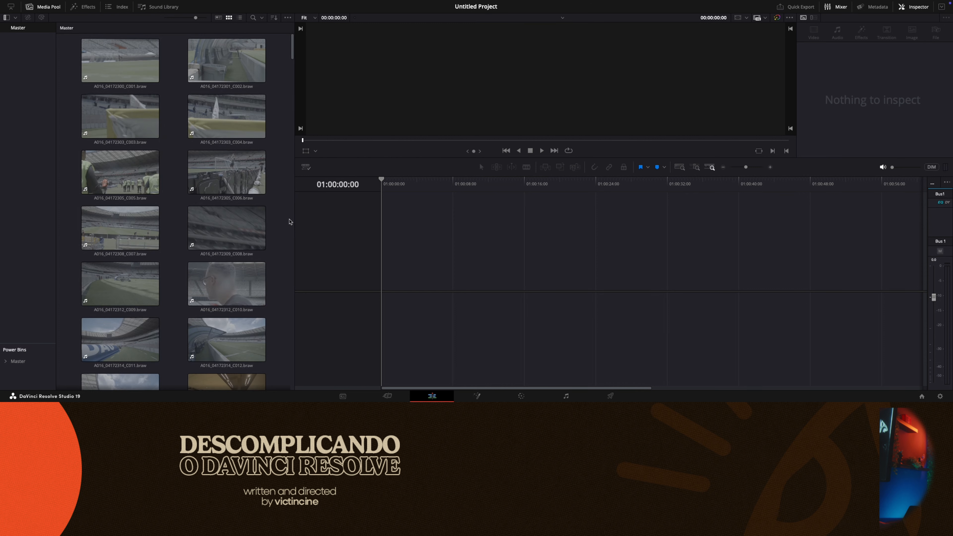
{"action": "key", "text": "super+z"}
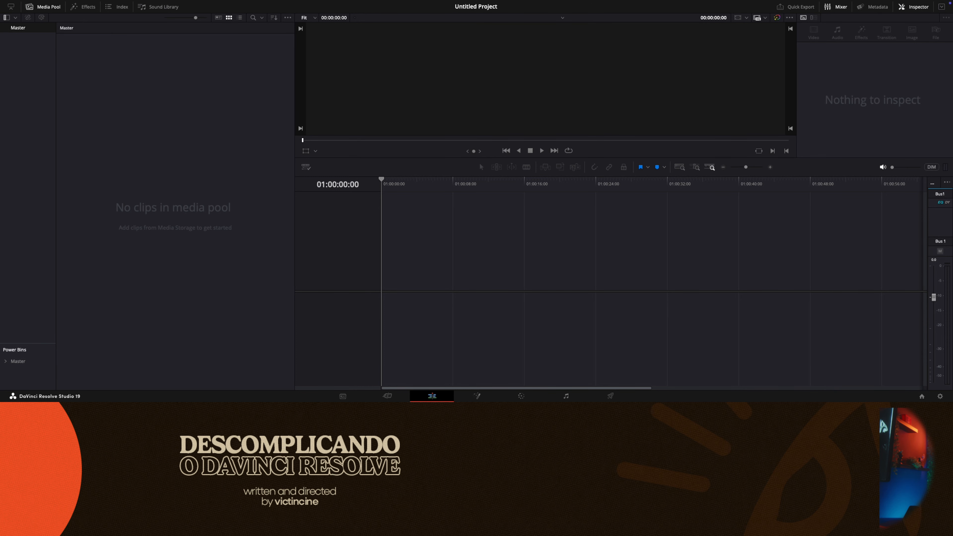
- Import the footage through the bin list so the FPV and SONY folders become bins, keeping the project frame rate, and check each bin
{"action": "left_click_drag", "start_coordinate": [333, 394], "coordinate": [26, 193]}
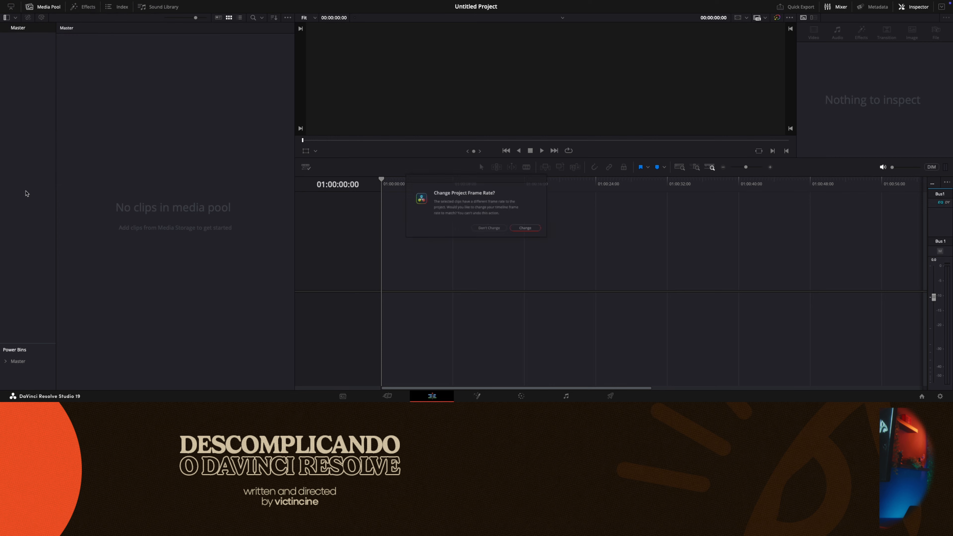
{"action": "left_click", "coordinate": [490, 236]}
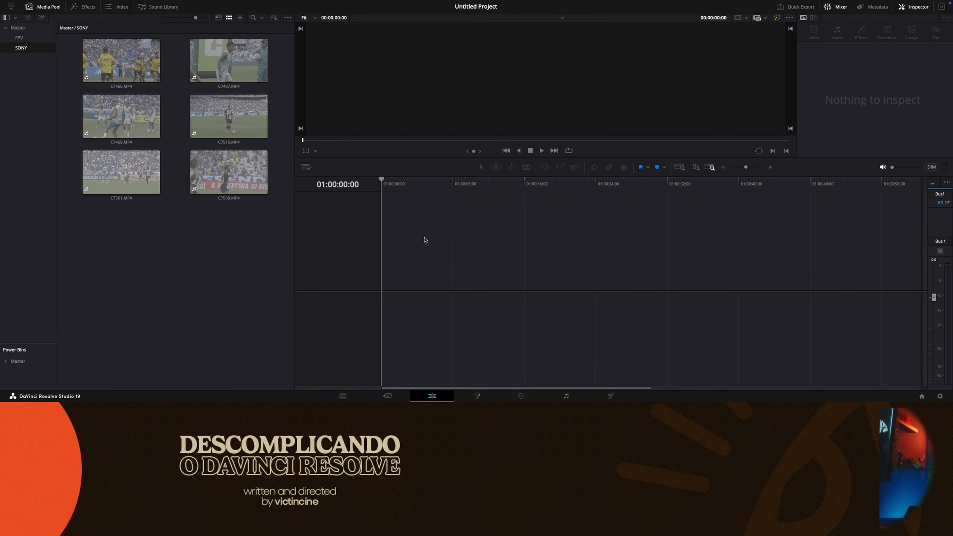
{"action": "left_click", "coordinate": [31, 30]}
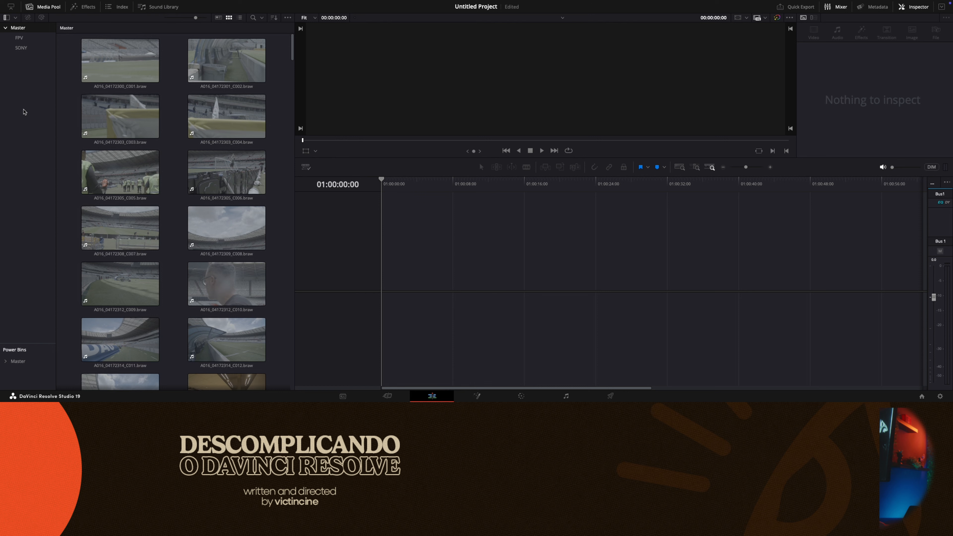
{"action": "left_click", "coordinate": [19, 38]}
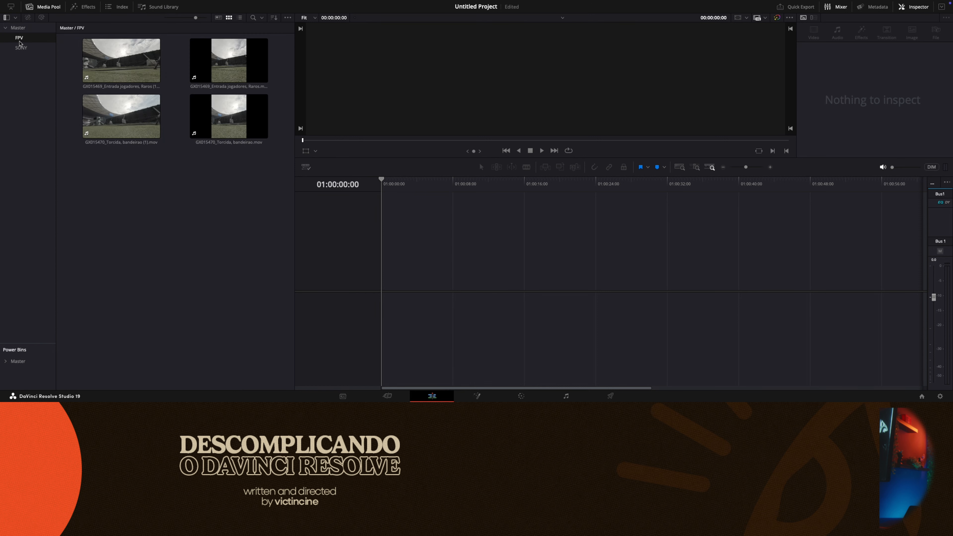
{"action": "left_click", "coordinate": [21, 48]}
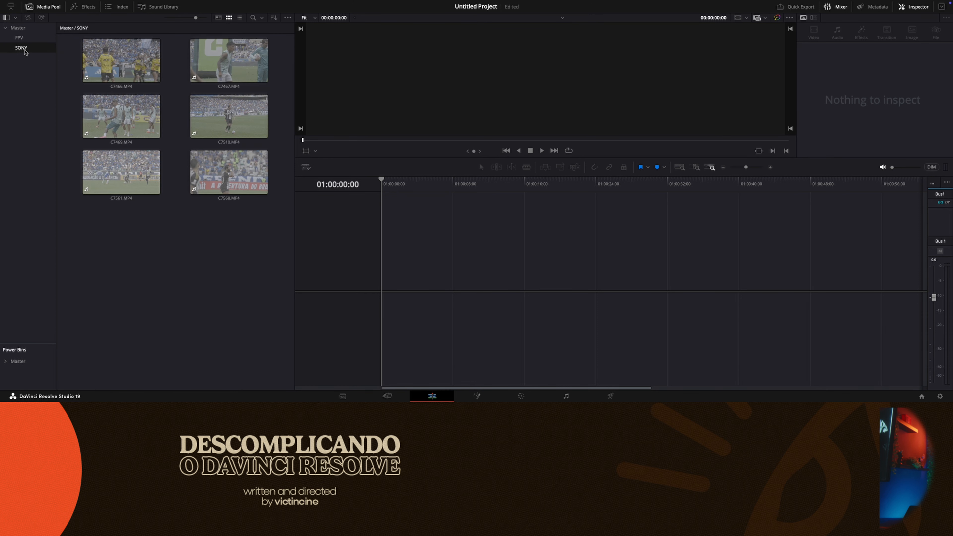
{"action": "left_click", "coordinate": [27, 28]}
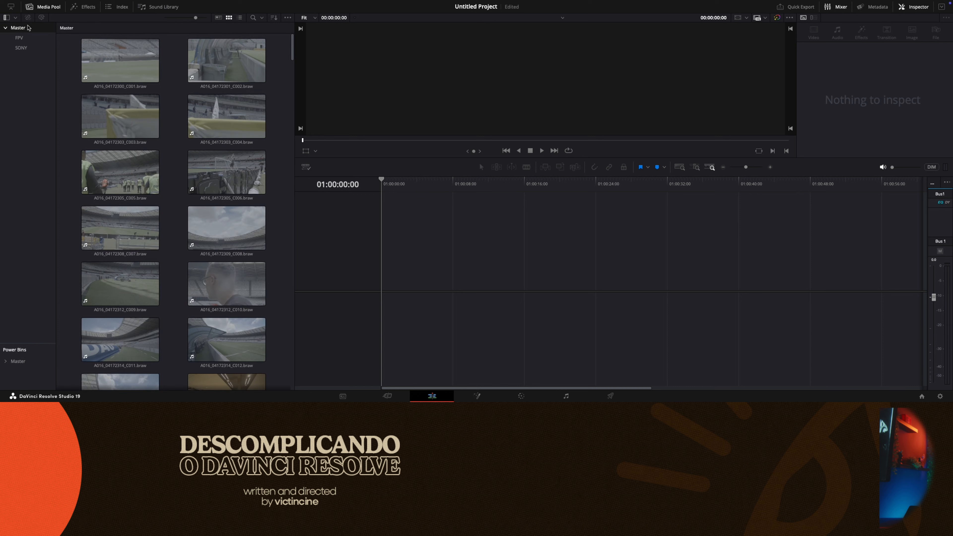
- Create a bin named BM4K among the clips at the end of the Master bin
{"action": "left_click_drag", "start_coordinate": [294, 50], "coordinate": [302, 359]}
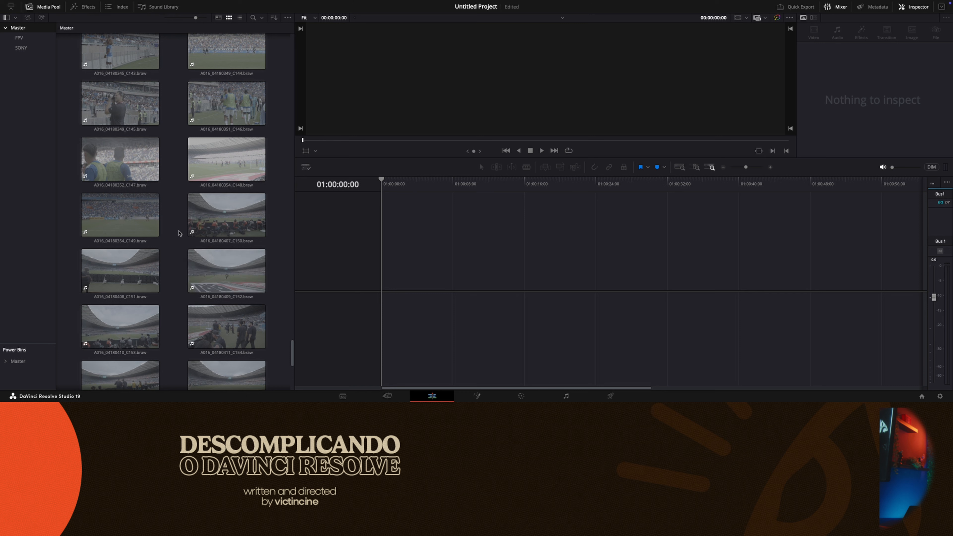
{"action": "right_click", "coordinate": [174, 214]}
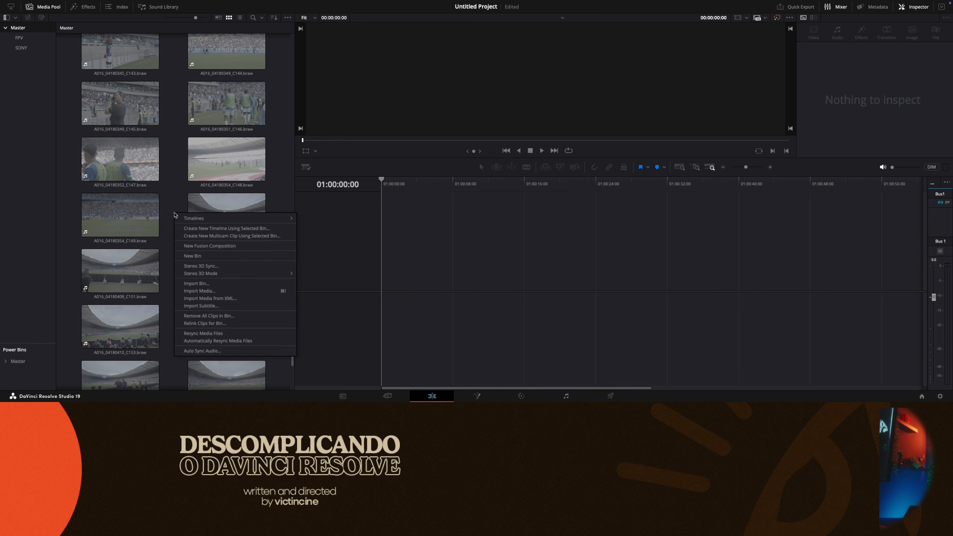
{"action": "left_click", "coordinate": [162, 204]}
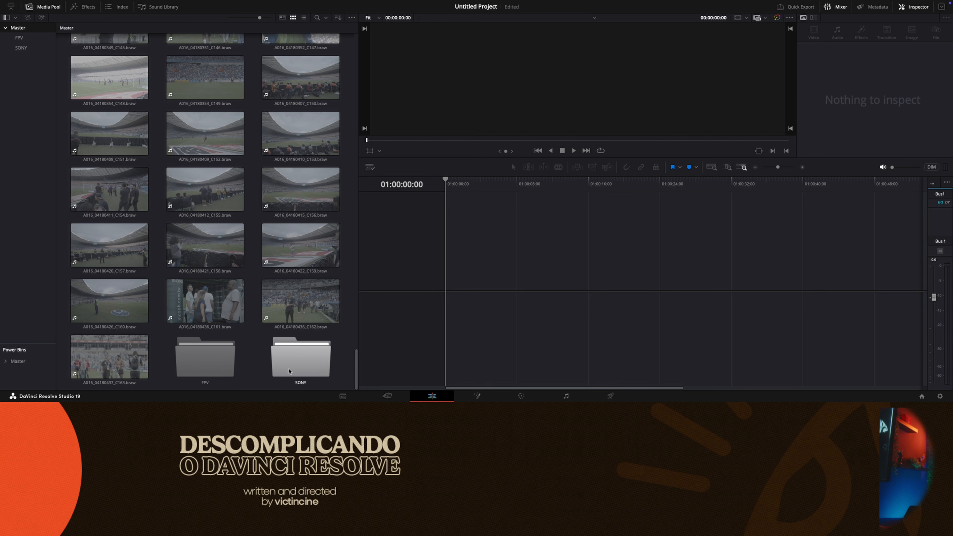
{"action": "right_click", "coordinate": [251, 339]}
{"action": "left_click", "coordinate": [282, 238]}
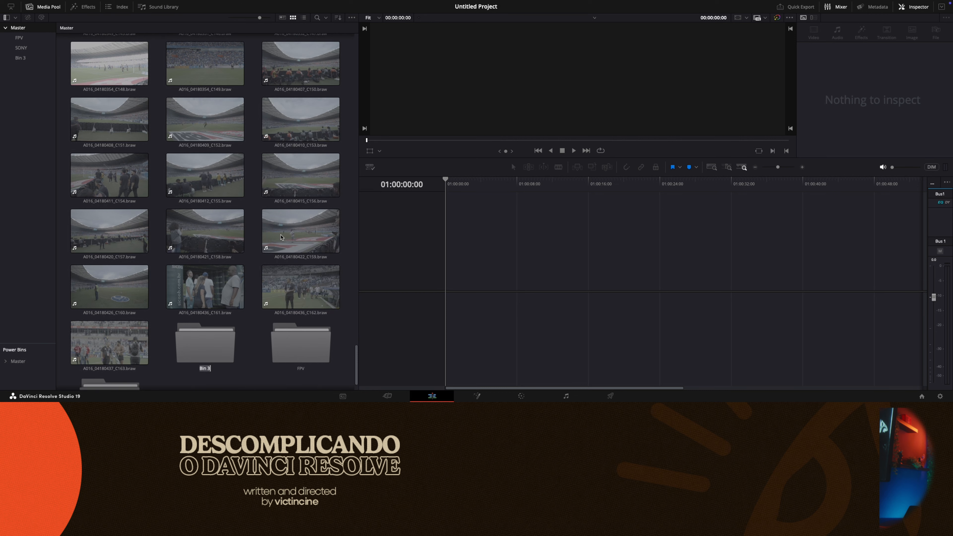
{"action": "scroll", "coordinate": [226, 348], "scroll_direction": "down", "scroll_amount": 2}
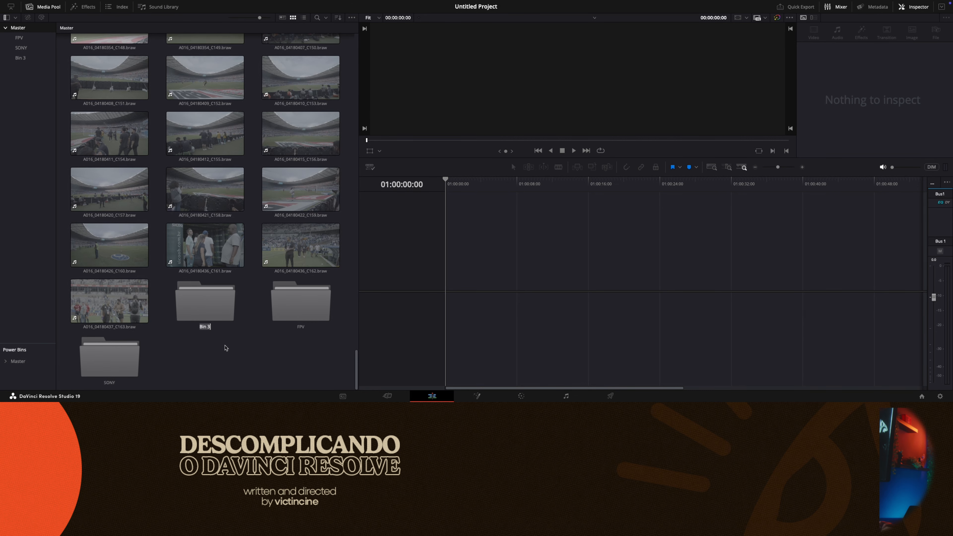
{"action": "type", "text": "BM4K"}
{"action": "key", "text": "Return"}
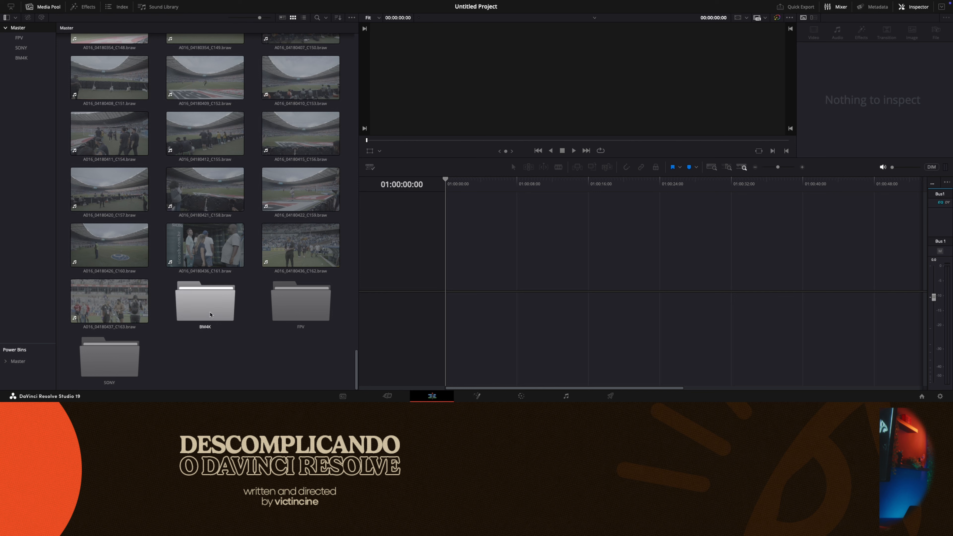
- Move all loose BRAW clips from the Master bin into the BM4K bin, leaving out the BM4K, FPV and SONY bins
{"action": "key", "text": "ctrl+a"}
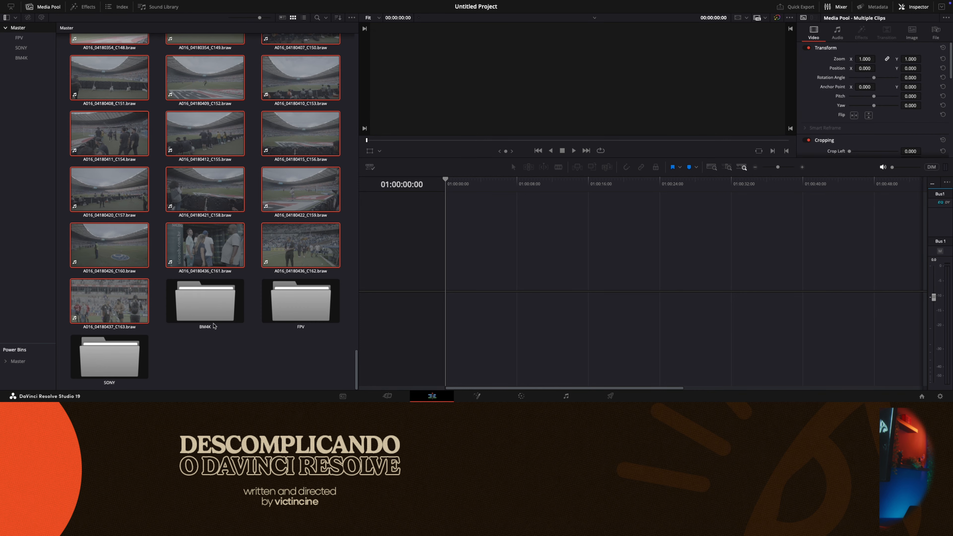
{"action": "left_click", "coordinate": [125, 369], "text": "ctrl"}
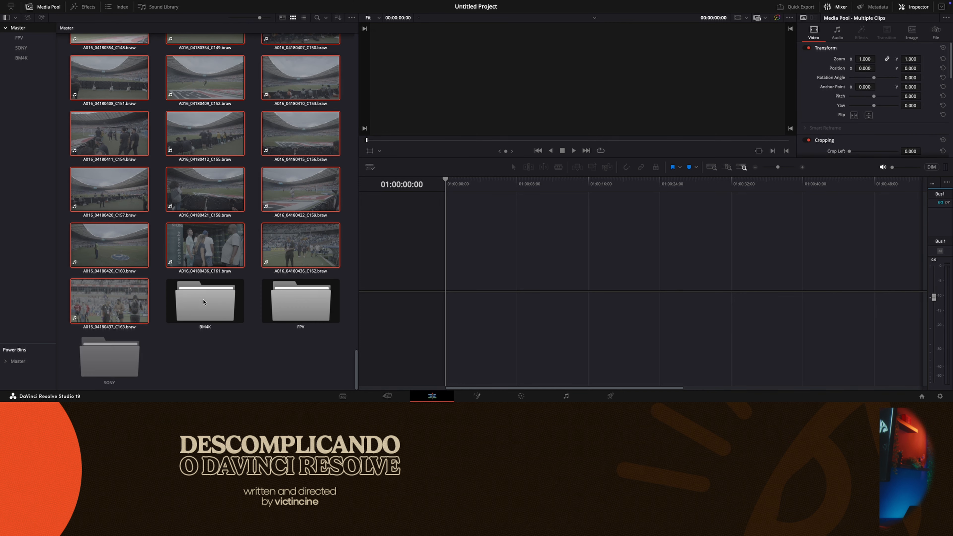
{"action": "left_click", "coordinate": [225, 307], "text": "ctrl"}
{"action": "left_click", "coordinate": [296, 305], "text": "ctrl"}
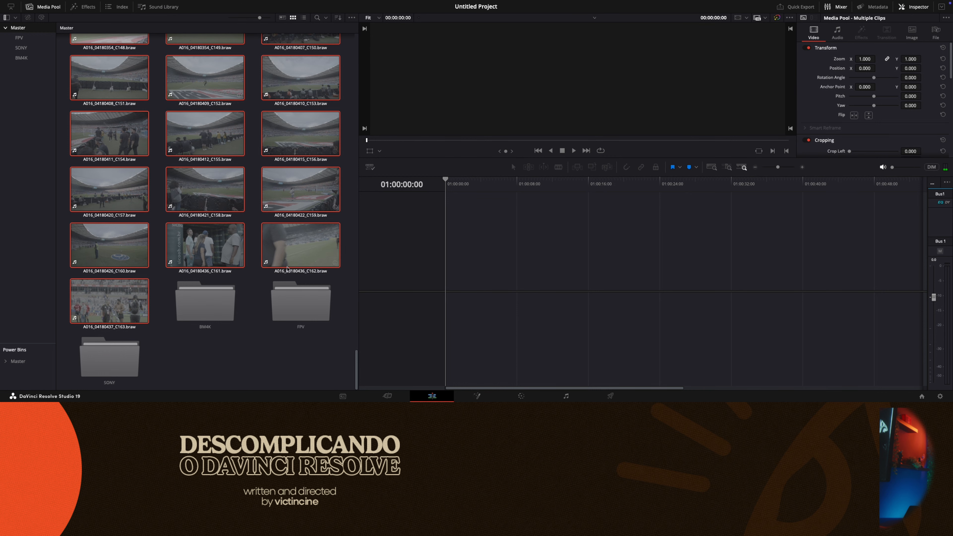
{"action": "left_click_drag", "start_coordinate": [221, 264], "coordinate": [209, 298]}
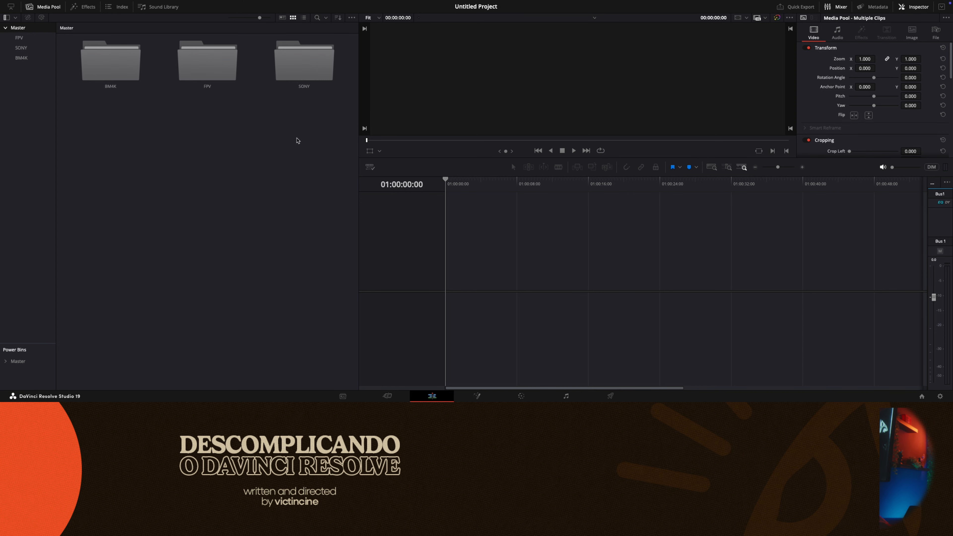
- Undo the clip move and the creation of the BM4K bin
{"action": "key", "text": "ctrl+z"}
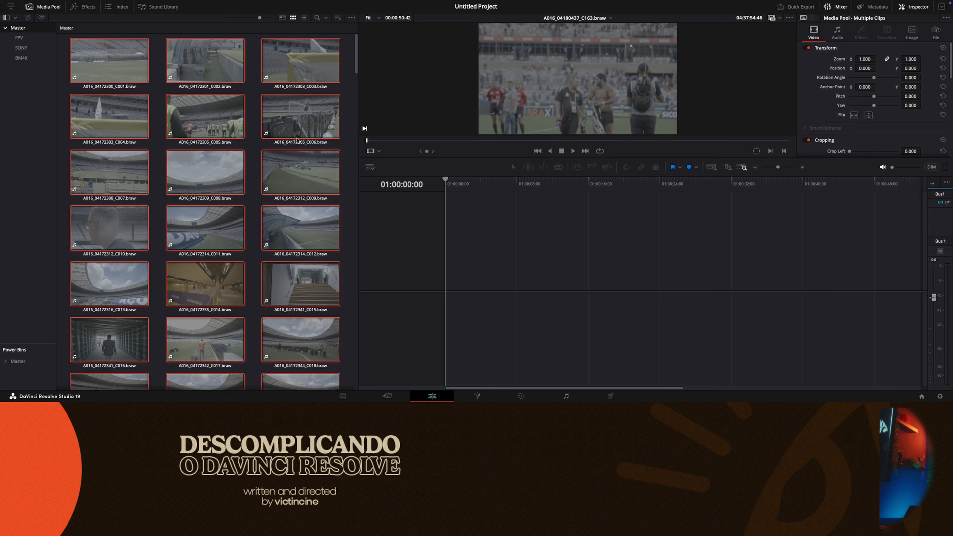
{"action": "left_click", "coordinate": [253, 168]}
{"action": "key", "text": "ctrl+z"}
{"action": "scroll", "coordinate": [253, 168], "scroll_direction": "down", "scroll_amount": 20}
{"action": "key", "text": "ctrl+z"}
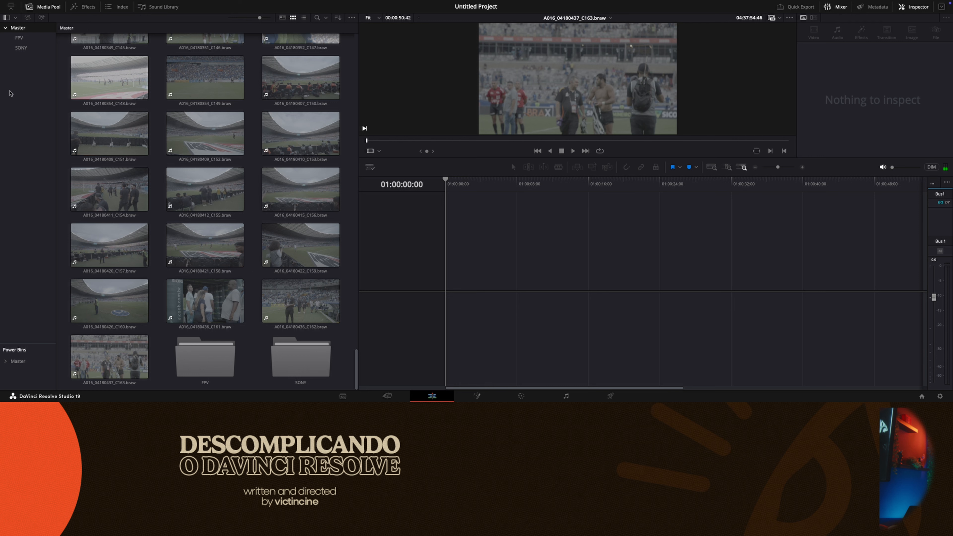
- Create a bin named BM4K directly under Master in the bin list
{"action": "right_click", "coordinate": [31, 31]}
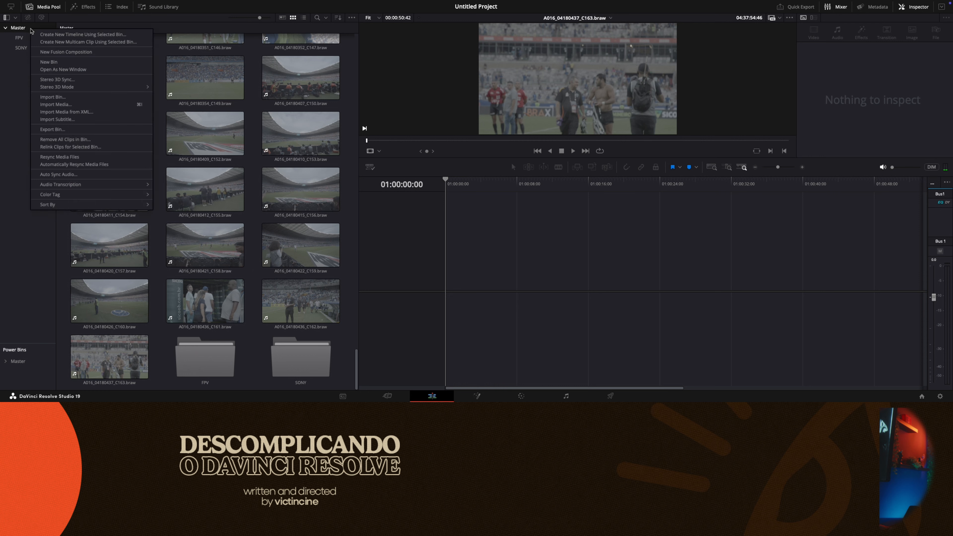
{"action": "left_click", "coordinate": [44, 63]}
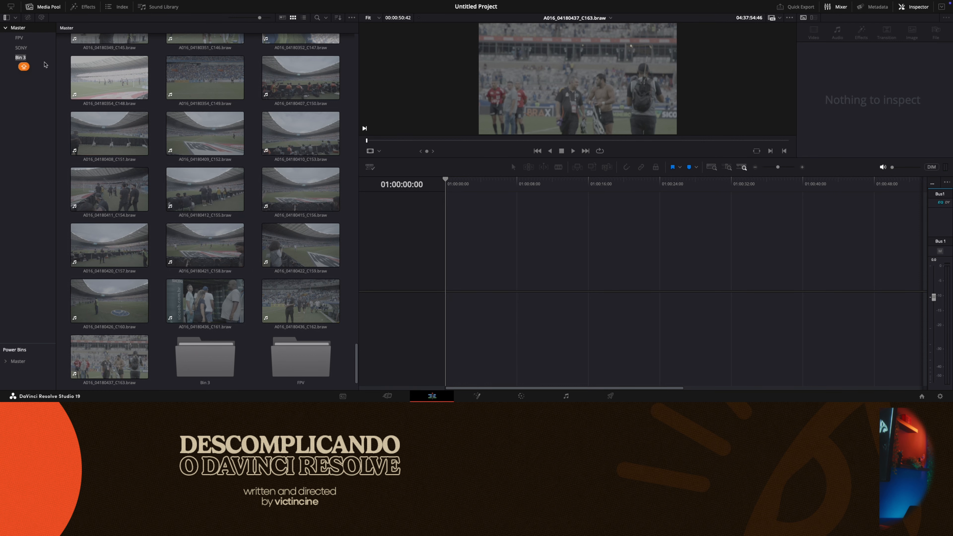
{"action": "type", "text": "BM4K"}
{"action": "key", "text": "Return"}
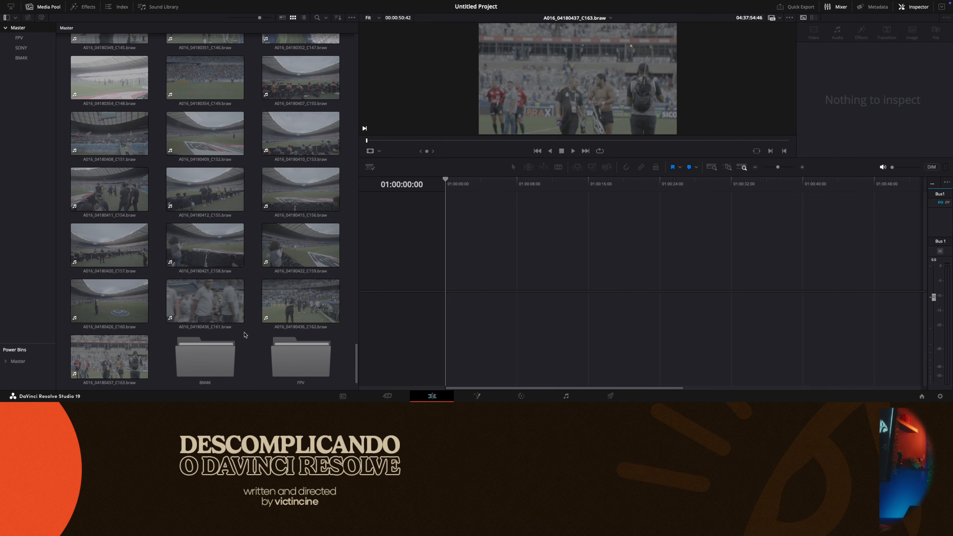
{"action": "scroll", "coordinate": [246, 327], "scroll_direction": "down", "scroll_amount": 1}
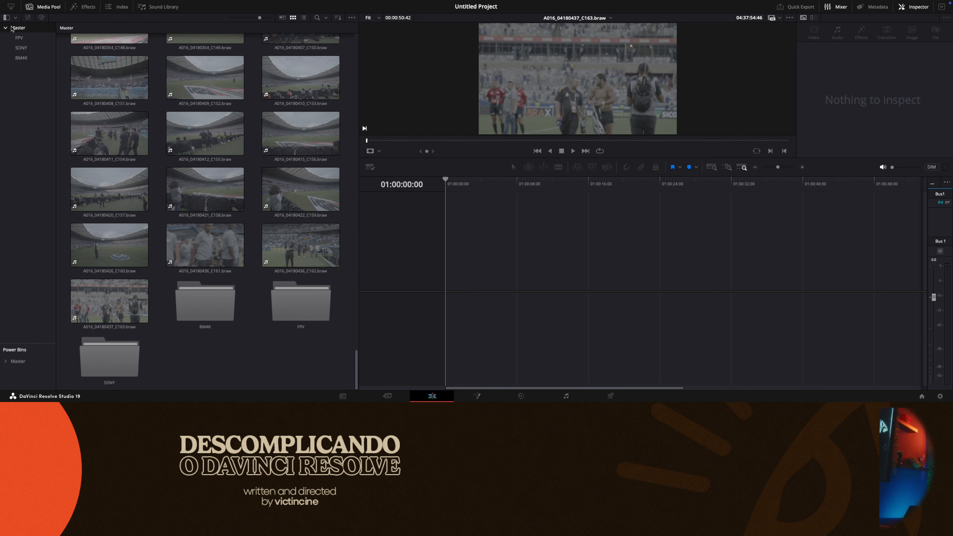
- Create a new sub-bin inside the BM4K bin, keeping its default name
{"action": "right_click", "coordinate": [29, 31]}
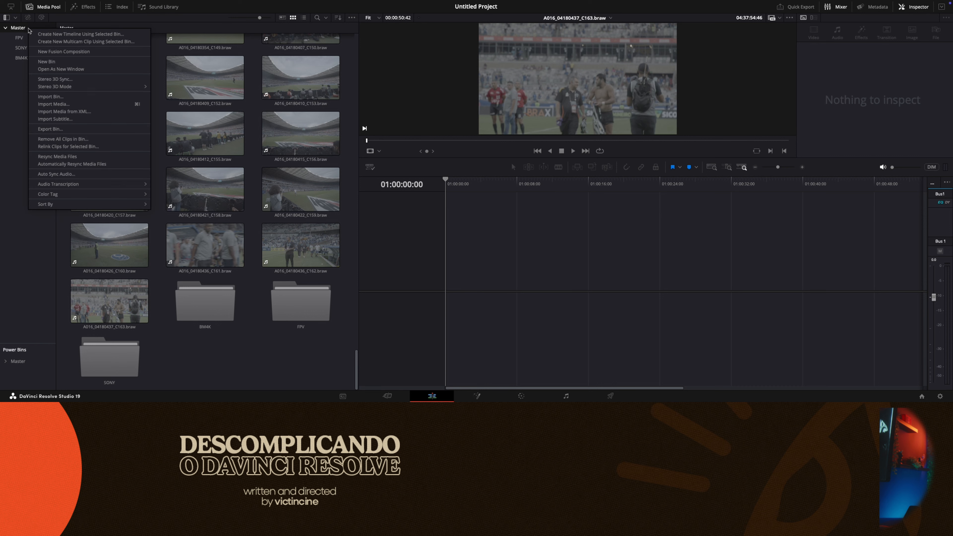
{"action": "left_click", "coordinate": [21, 101]}
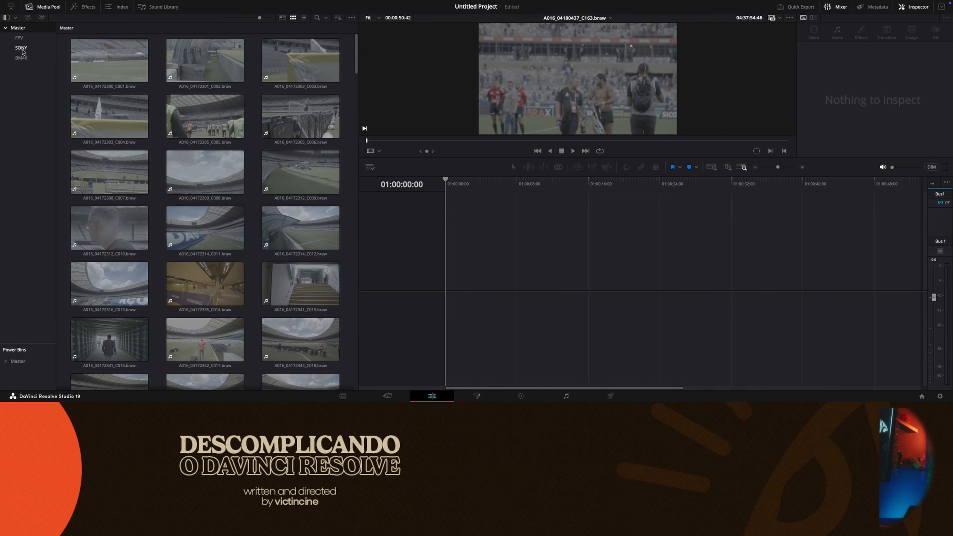
{"action": "right_click", "coordinate": [21, 58]}
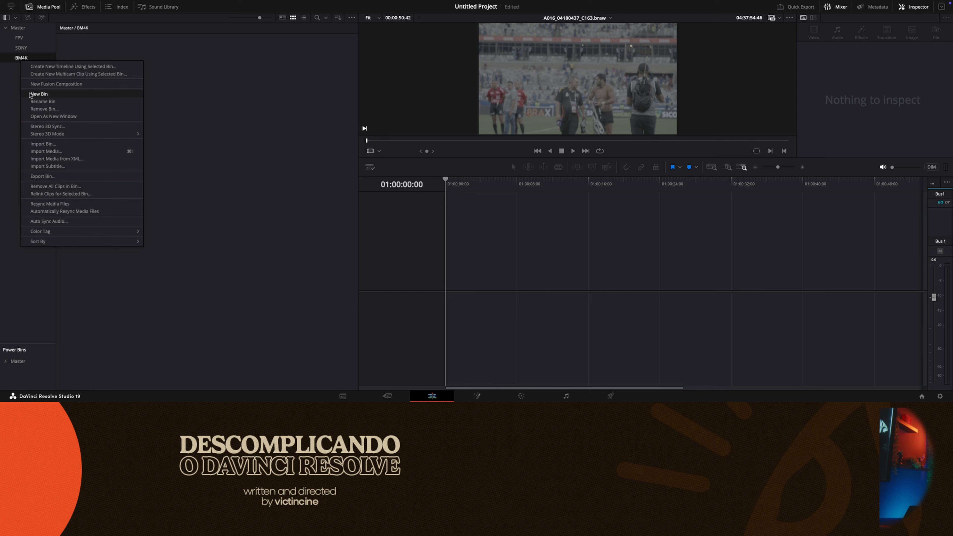
{"action": "left_click", "coordinate": [31, 94]}
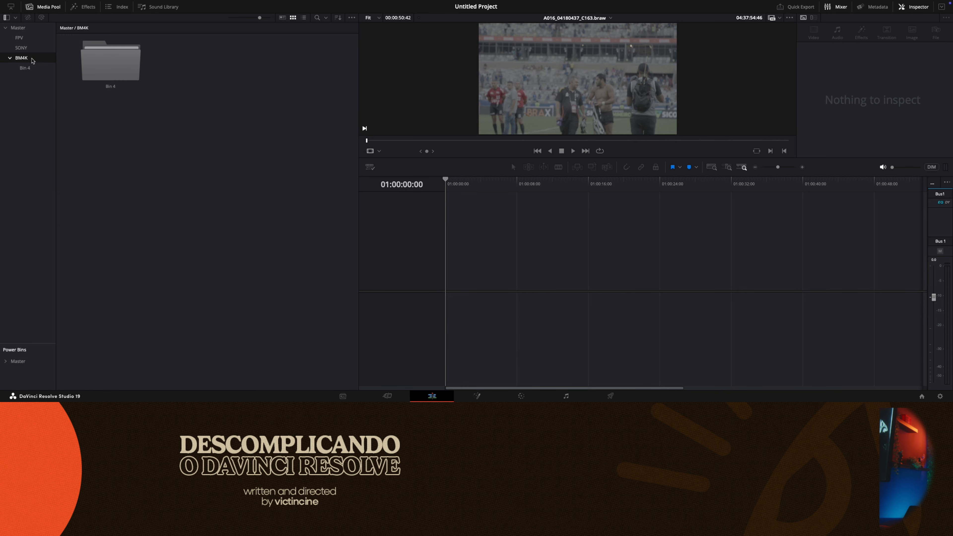
- Undo the creation of the sub-bin inside BM4K and show the contents of the Master bin
{"action": "key", "text": "ctrl+z"}
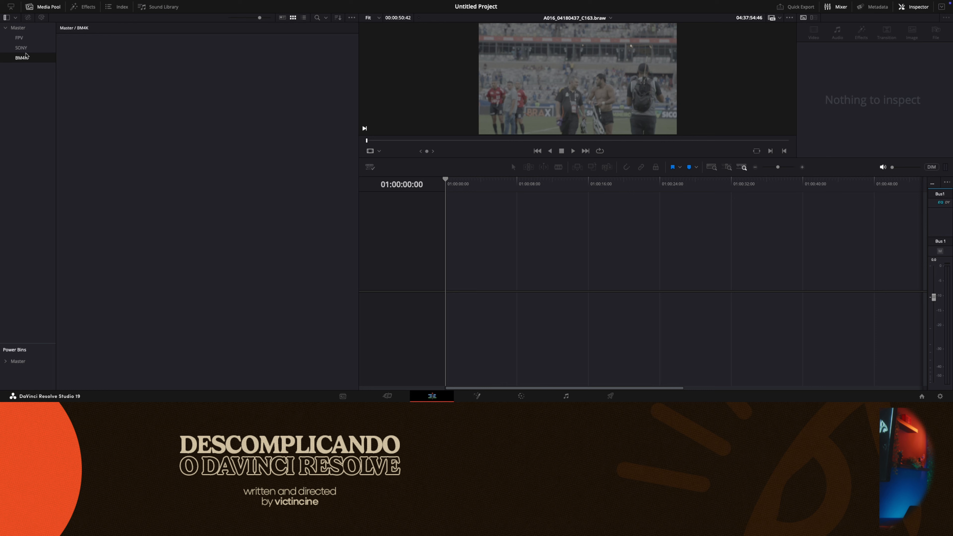
{"action": "right_click", "coordinate": [24, 31]}
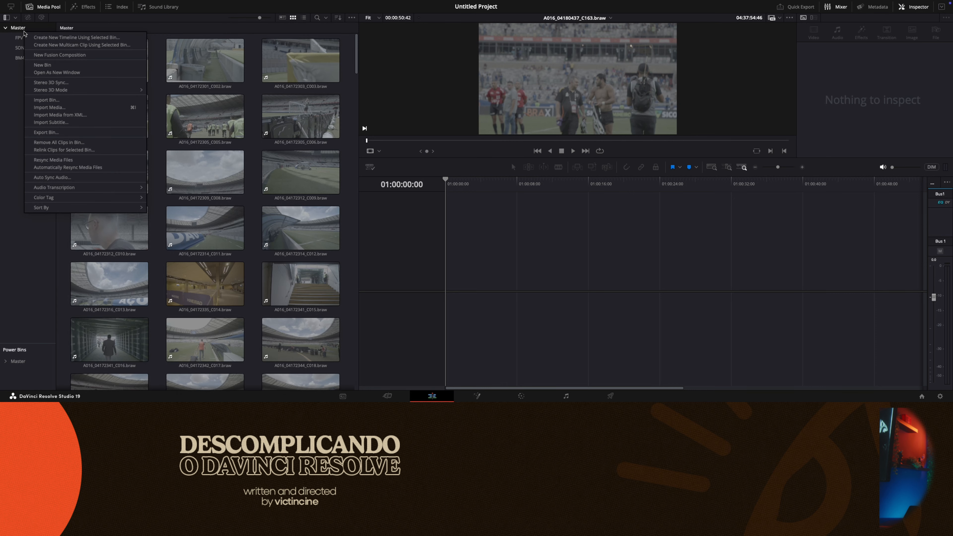
{"action": "left_click", "coordinate": [6, 90]}
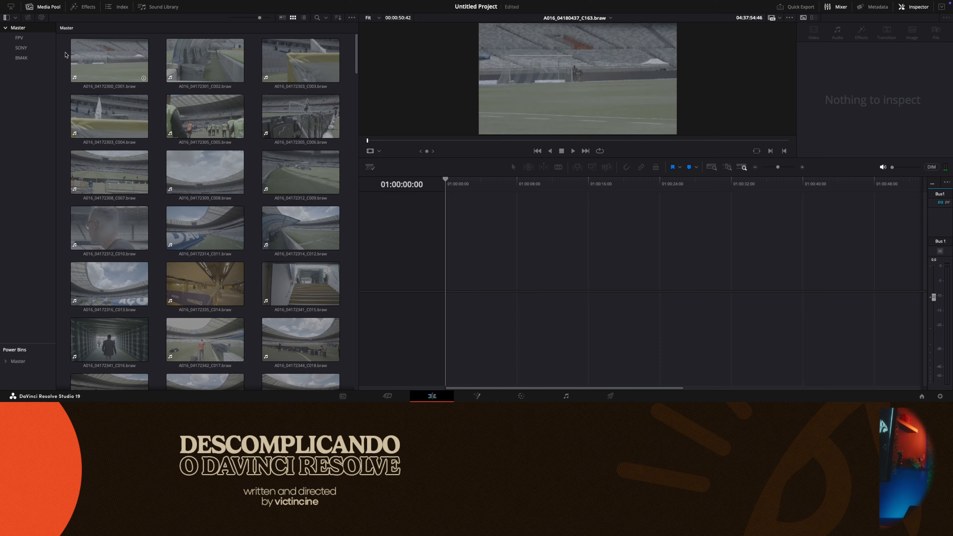
- Move all the loose BRAW clips from the Master bin into the BM4K bin and open that bin
{"action": "left_click_drag", "start_coordinate": [62, 50], "coordinate": [341, 290]}
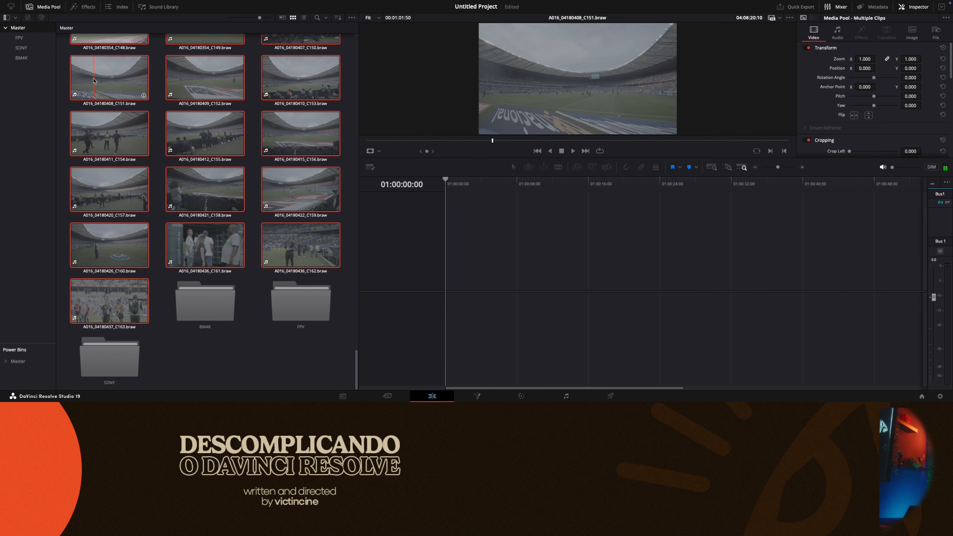
{"action": "left_click_drag", "start_coordinate": [112, 79], "coordinate": [26, 58]}
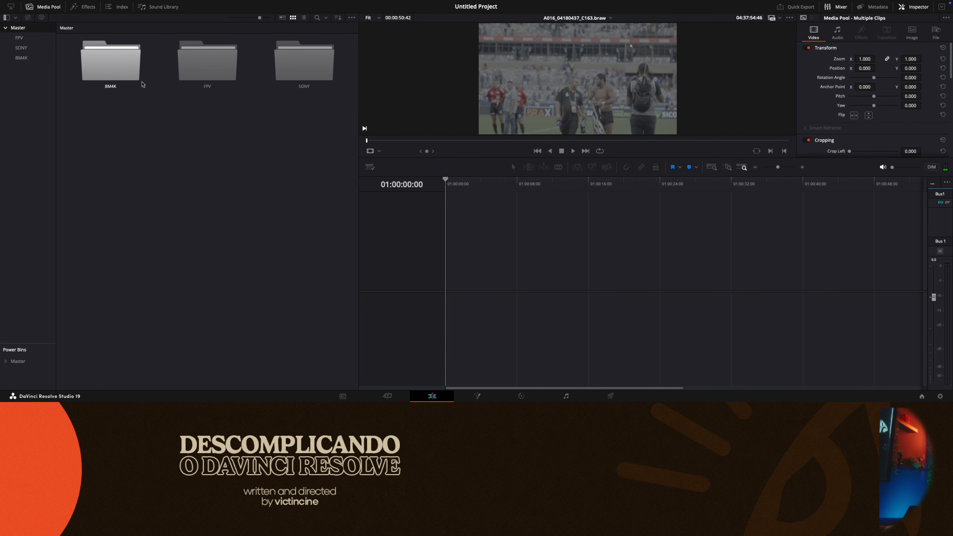
{"action": "left_click", "coordinate": [35, 57]}
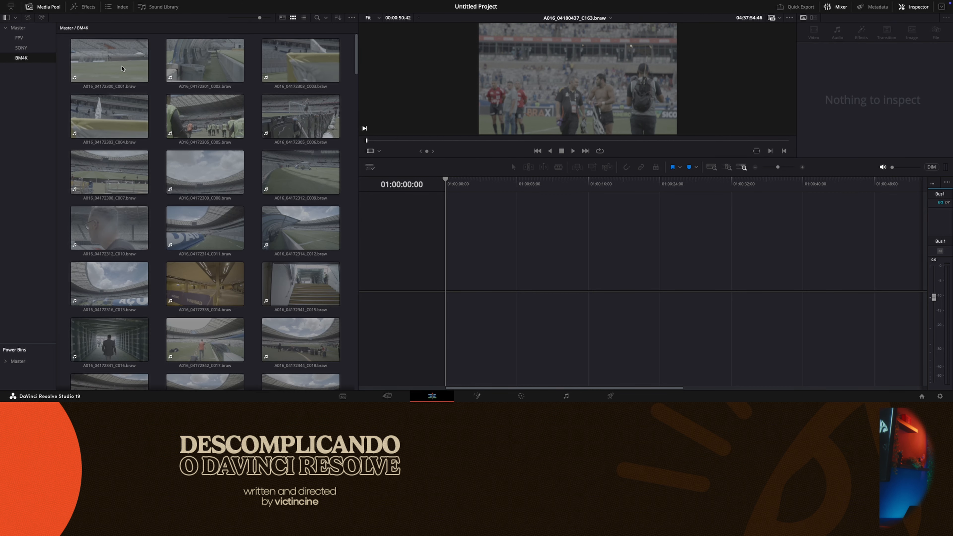